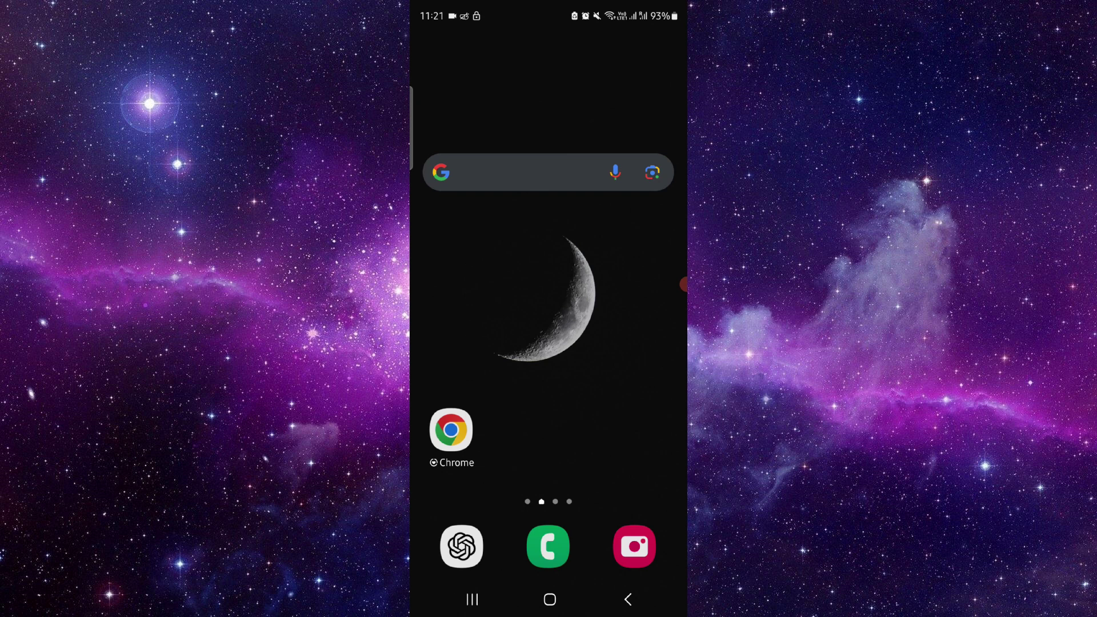
Reopen the 'How to Use Playbite App' note from Recents and tap into its text.
{"action": "left_click", "coordinate": [471, 599]}
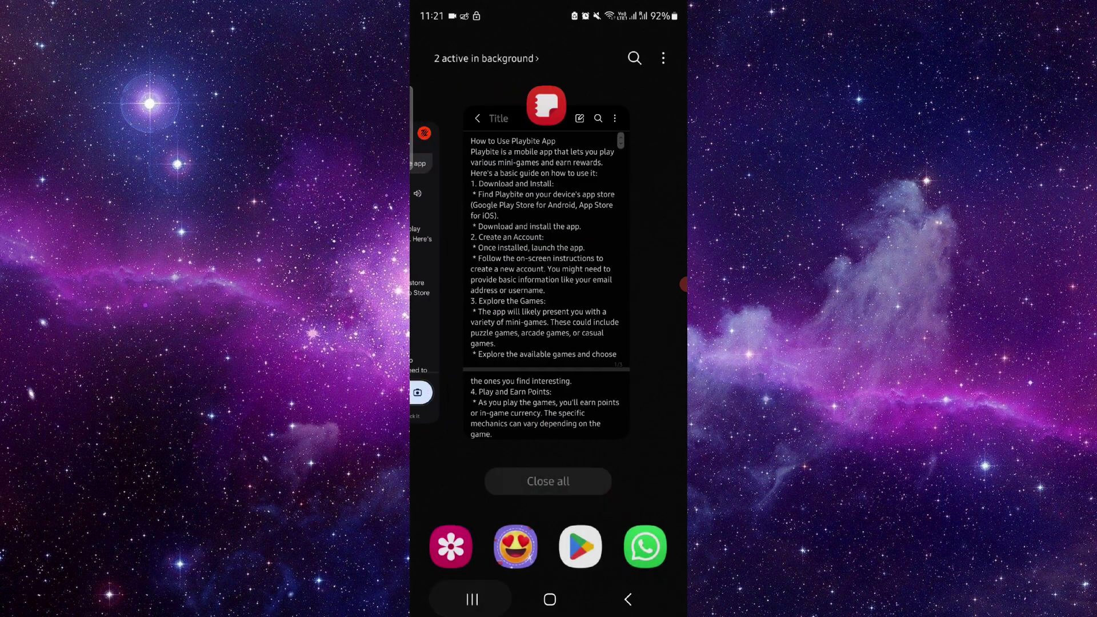
{"action": "left_click", "coordinate": [531, 258]}
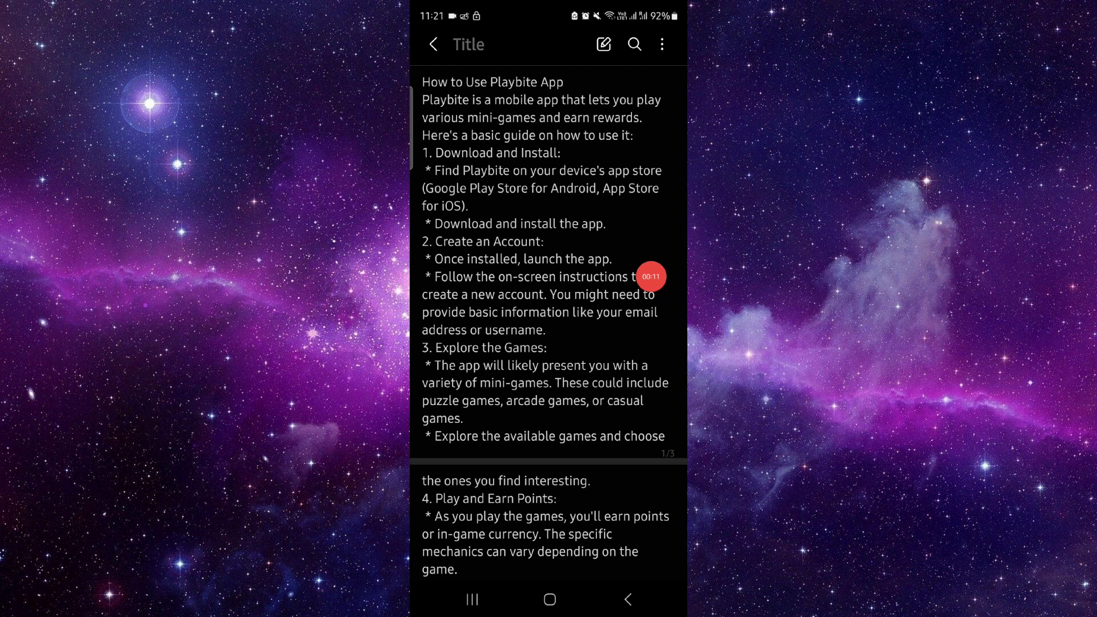
{"action": "left_click", "coordinate": [658, 312]}
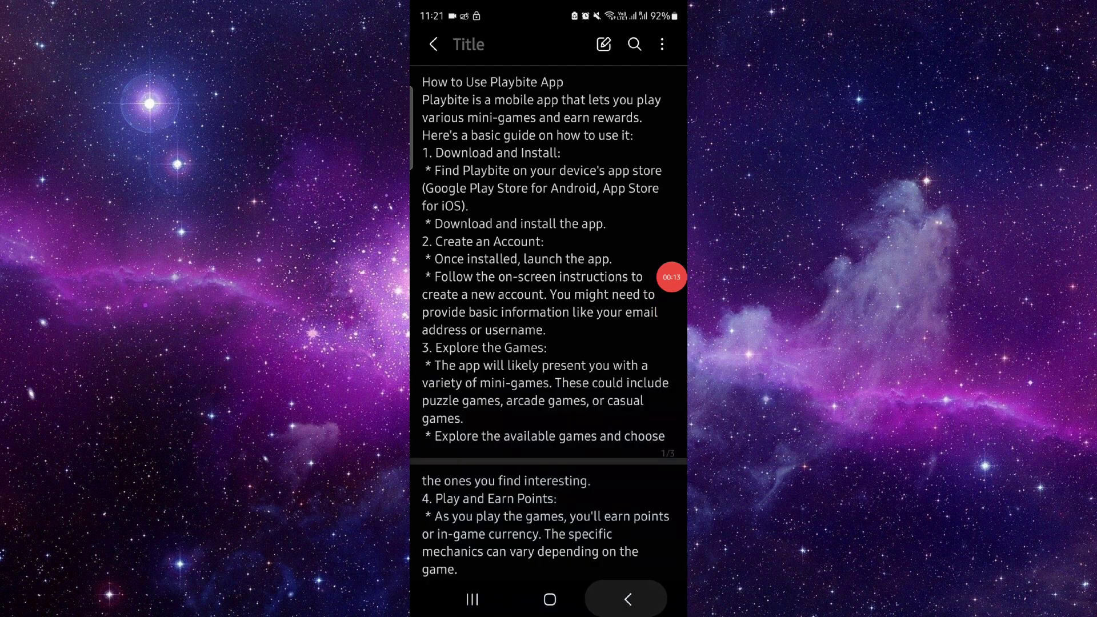
{"action": "scroll", "coordinate": [548, 325], "scroll_direction": "down", "scroll_amount": 3}
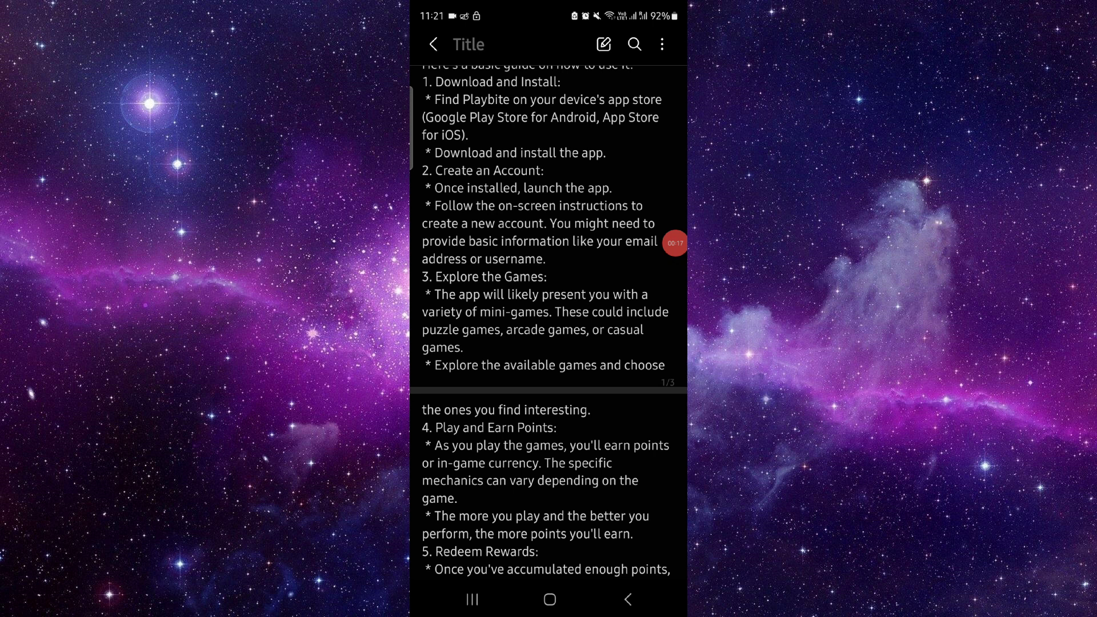
{"action": "scroll", "coordinate": [549, 321], "scroll_direction": "down", "scroll_amount": 3}
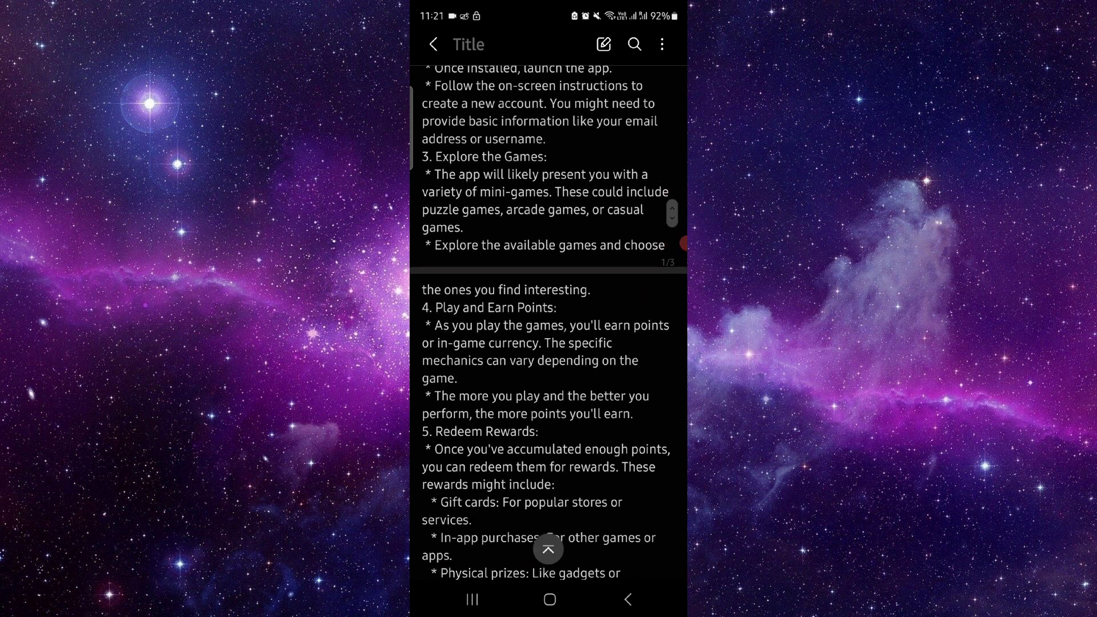
{"action": "scroll", "coordinate": [549, 324], "scroll_direction": "down", "scroll_amount": 1}
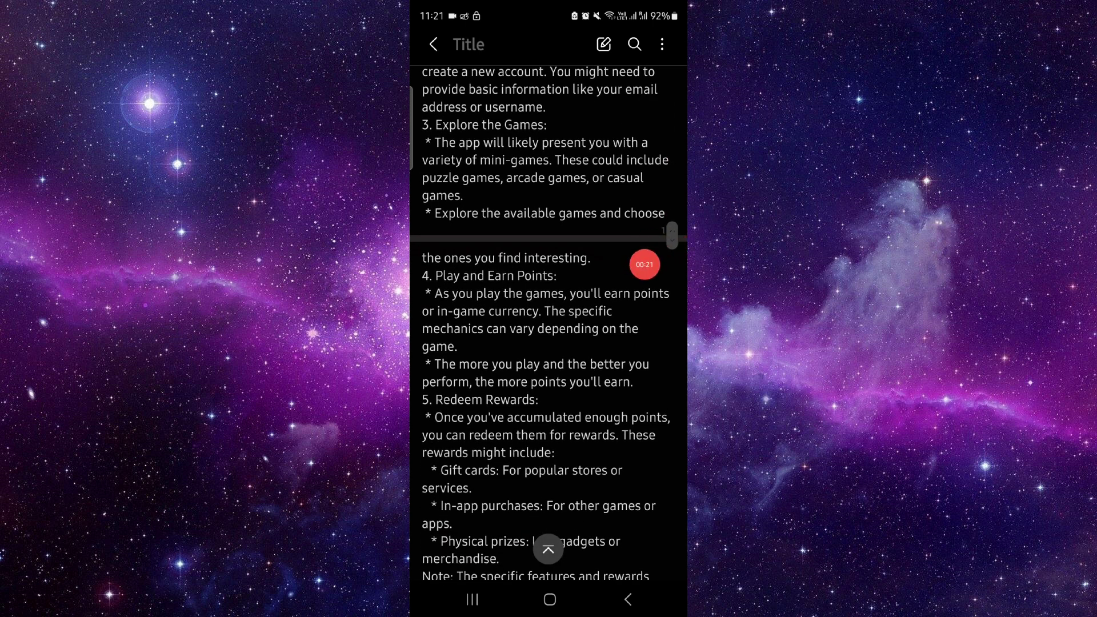
{"action": "scroll", "coordinate": [549, 343], "scroll_direction": "down", "scroll_amount": 4}
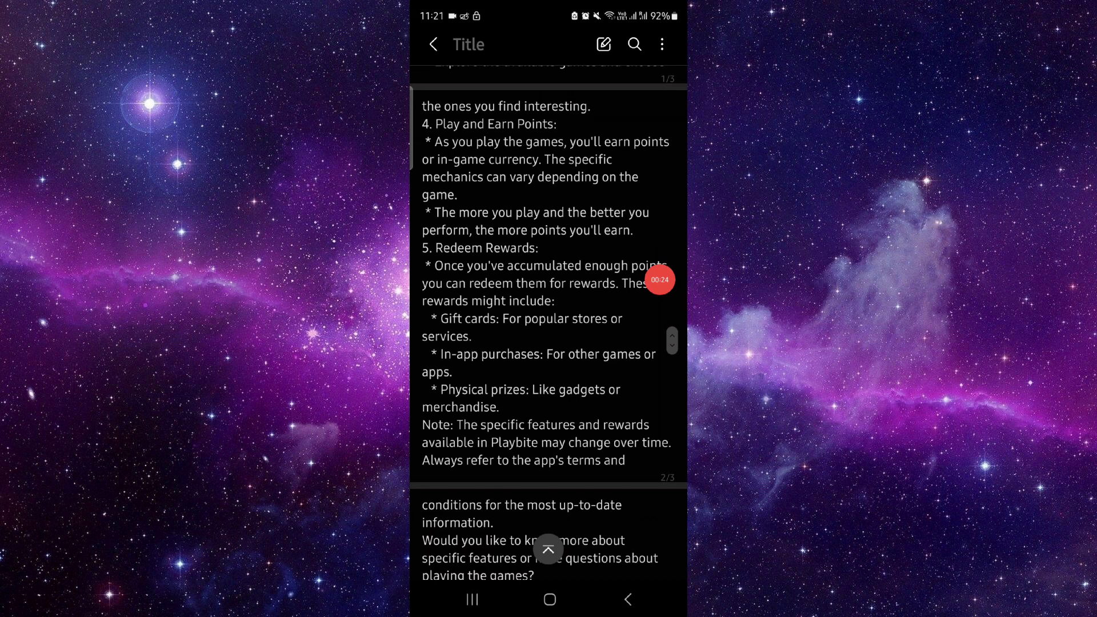
Scroll the Playbite note to the Redeem Rewards section and closing remarks, then go Home.
{"action": "left_click_drag", "start_coordinate": [671, 270], "coordinate": [671, 393]}
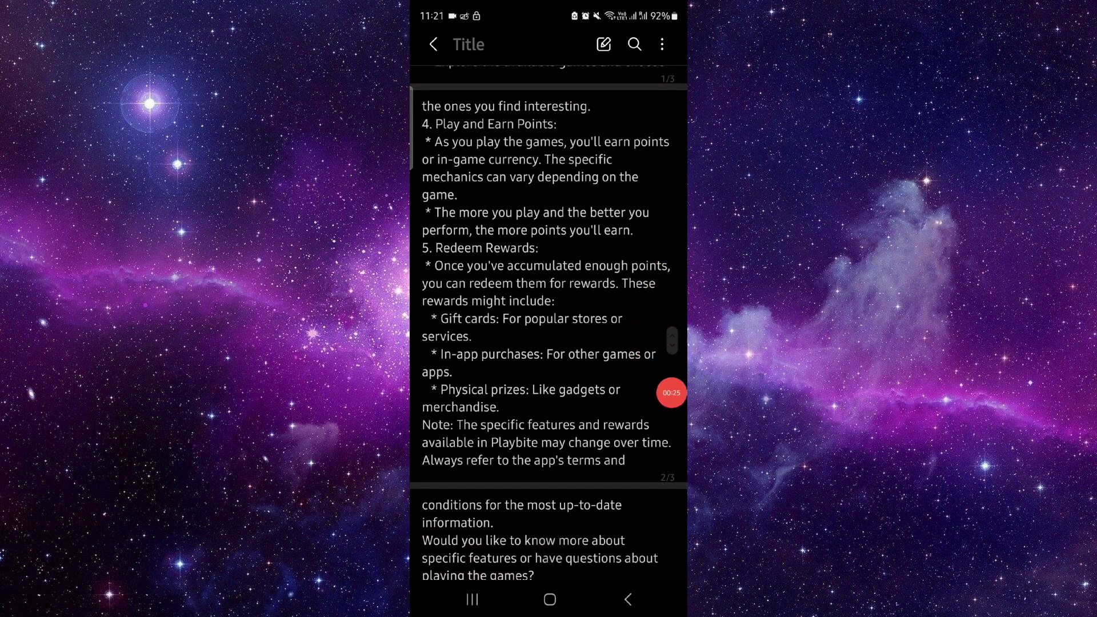
{"action": "left_click_drag", "start_coordinate": [671, 392], "coordinate": [671, 343]}
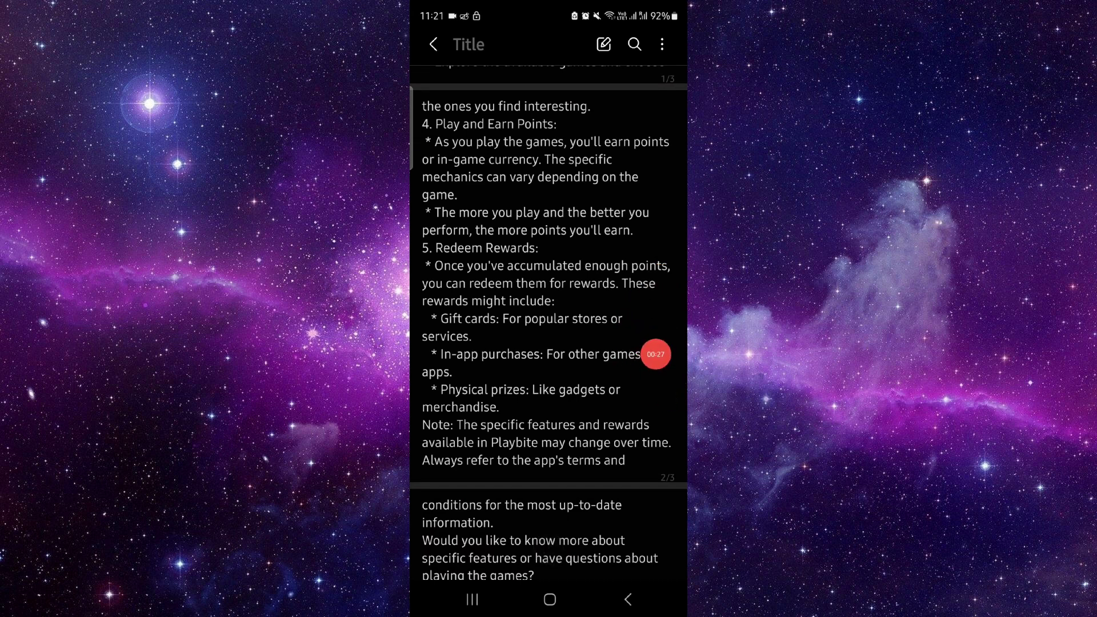
{"action": "left_click", "coordinate": [549, 599]}
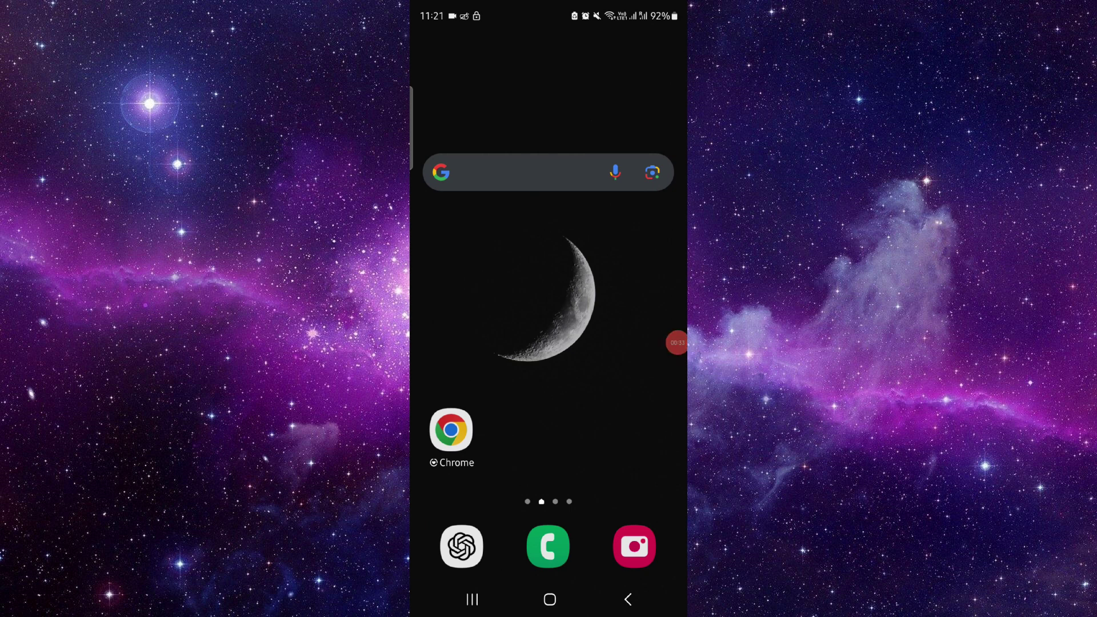
{"action": "mouse_move", "coordinate": [677, 342]}
{"action": "left_mouse_down"}
{"action": "mouse_move", "coordinate": [649, 318]}
{"action": "mouse_move", "coordinate": [671, 322]}
{"action": "left_mouse_up"}
{"action": "left_click_drag", "start_coordinate": [683, 322], "coordinate": [646, 291]}
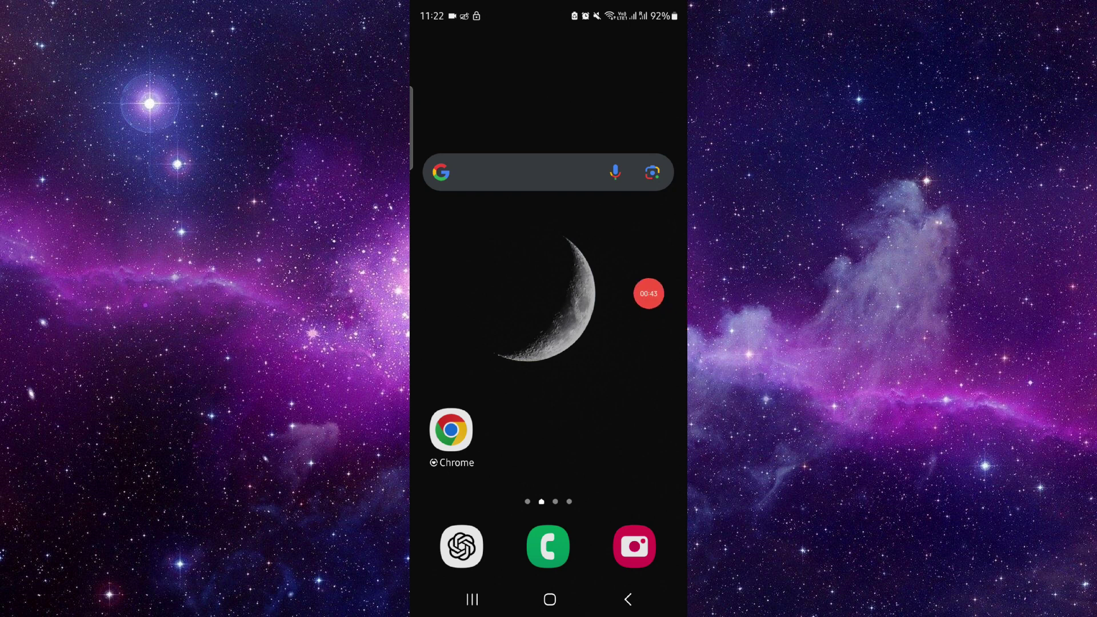